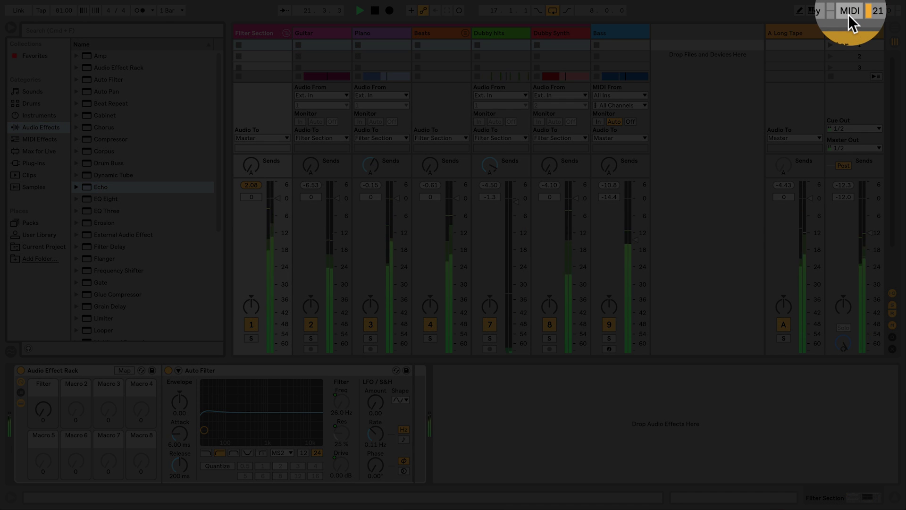
# Map the rack's Filter macro to MIDI CC 52 from the hardware controller
pyautogui.click(848, 15)
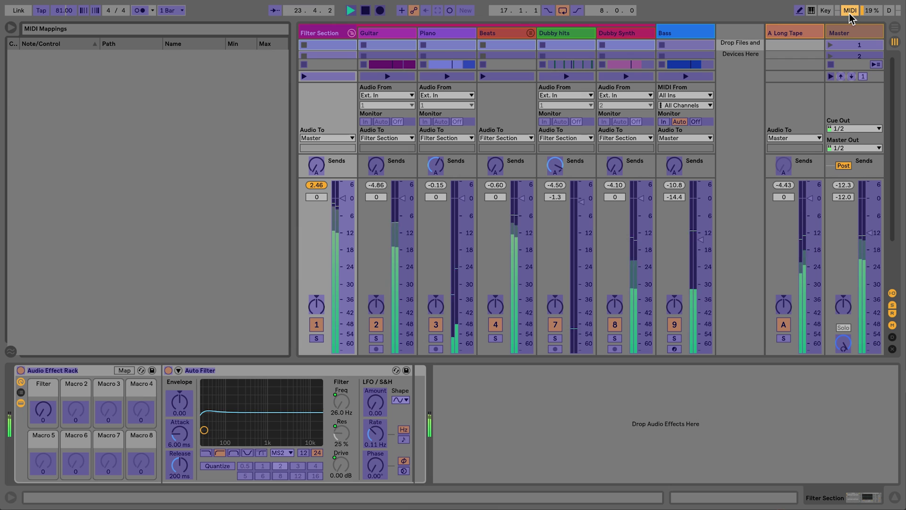
pyautogui.click(47, 416)
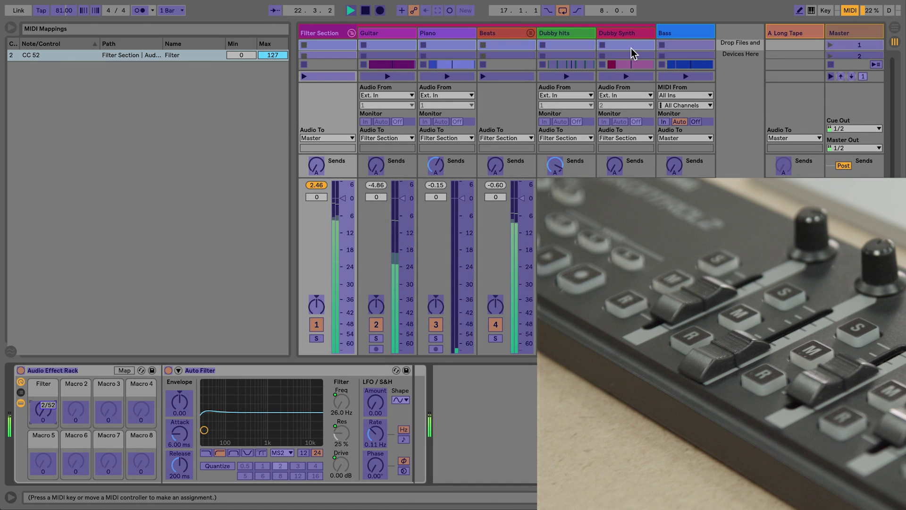
# Leave MIDI Map mode so the mixer and browser return to normal view
pyautogui.click(844, 12)
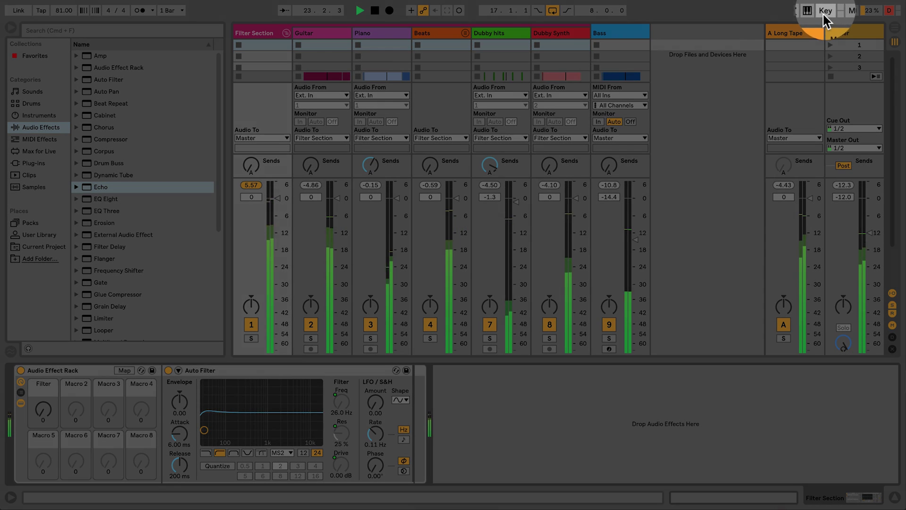
# Enter Key Map mode, showing the empty Key Mappings list
pyautogui.click(823, 13)
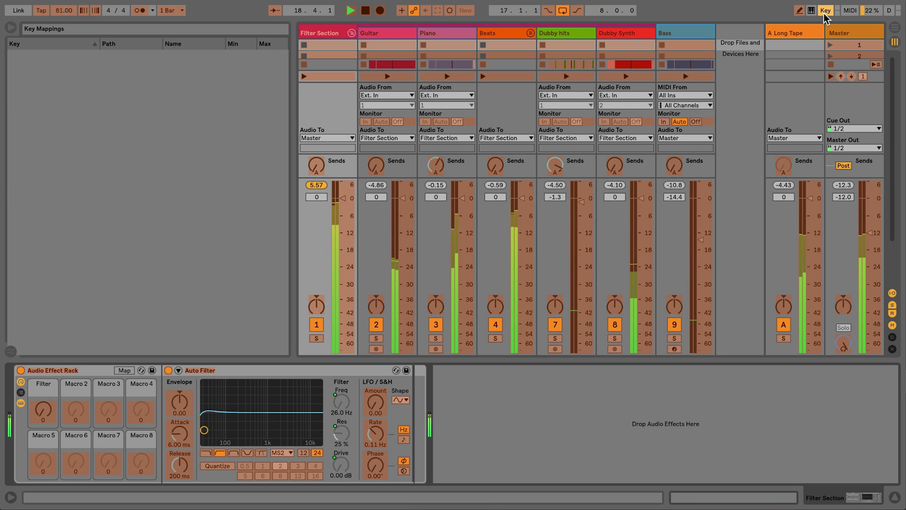
# Bind computer key 4 to the Beats track's (track 4) activator
pyautogui.click(501, 327)
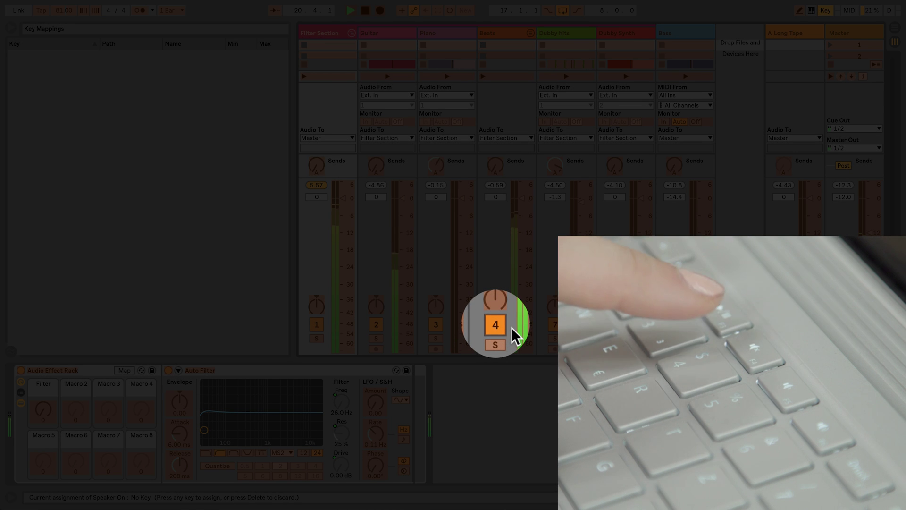
pyautogui.press('4')
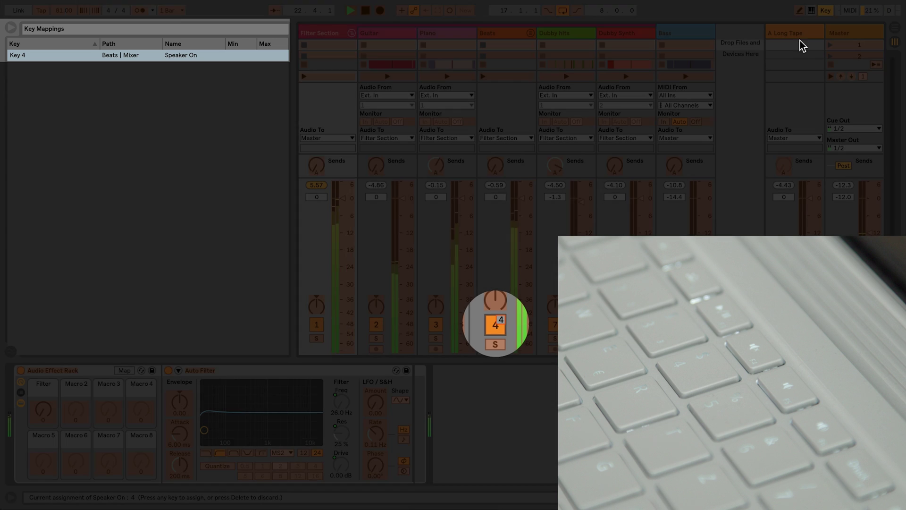
# Leave Key Map mode and switch the Beats track off with its new key
pyautogui.click(822, 13)
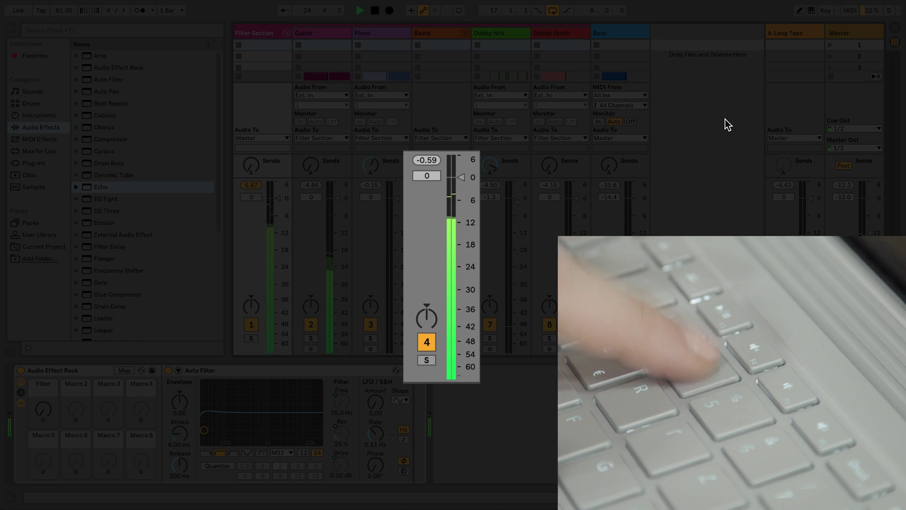
pyautogui.press('m')
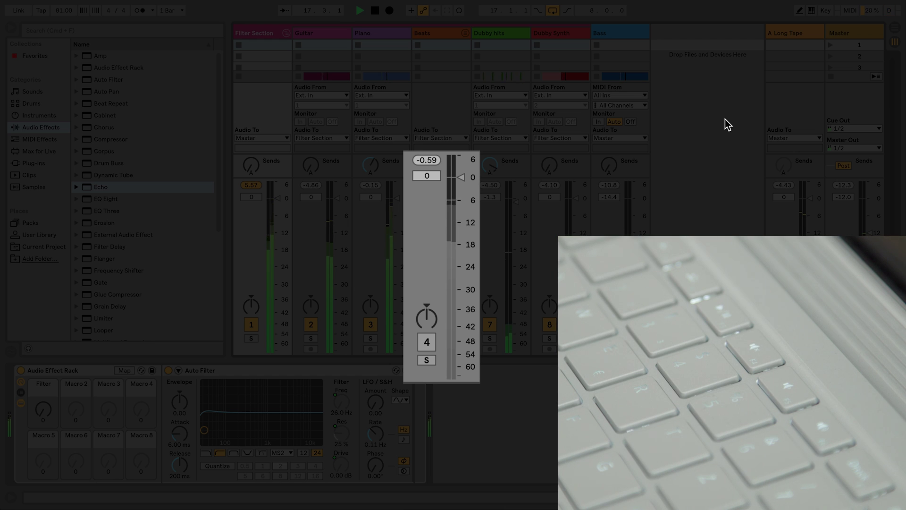